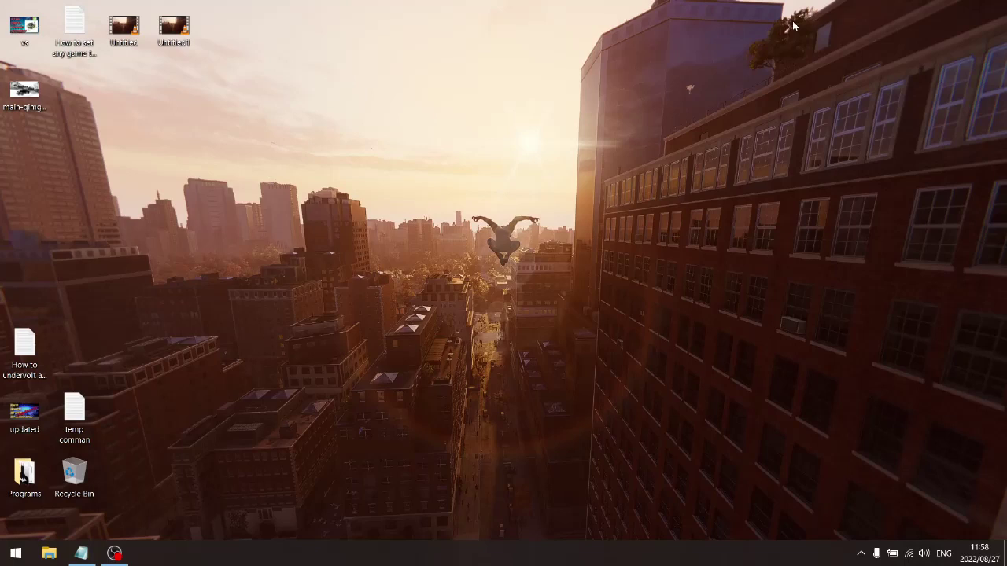
# Step: Launch Registry Editor by running regedit from the Run dialog
pyautogui.press('super+r')
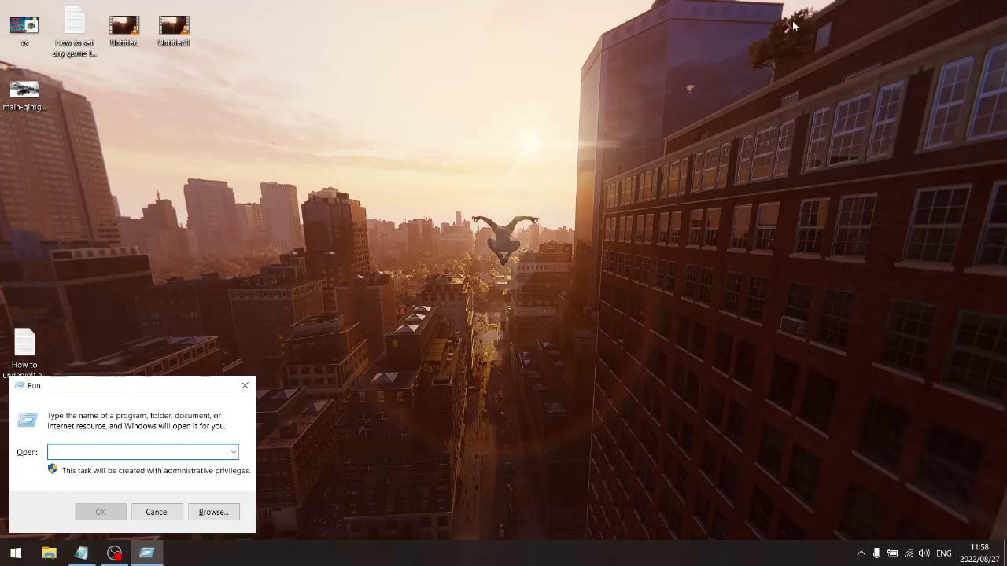
pyautogui.write('regedit')
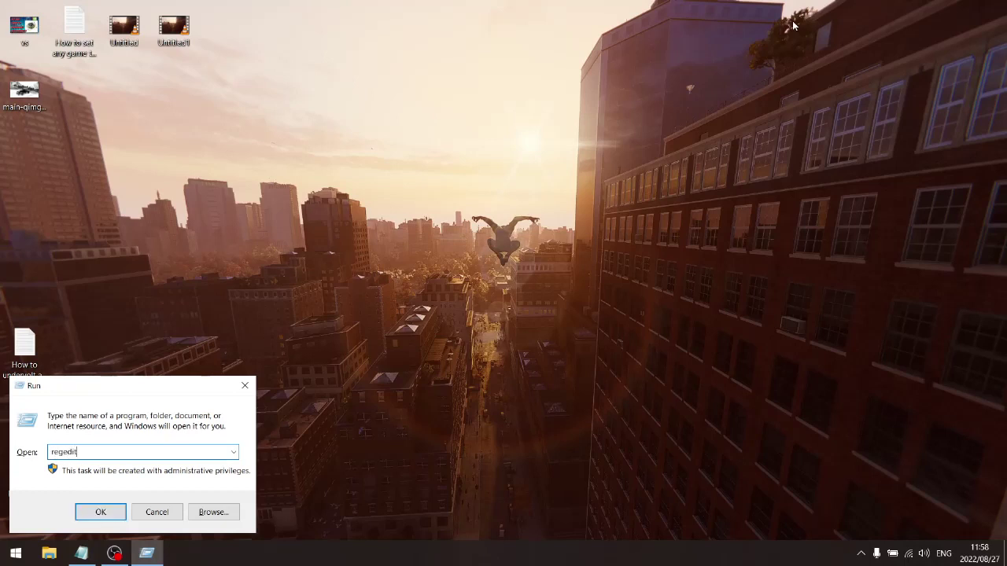
pyautogui.press('Return')
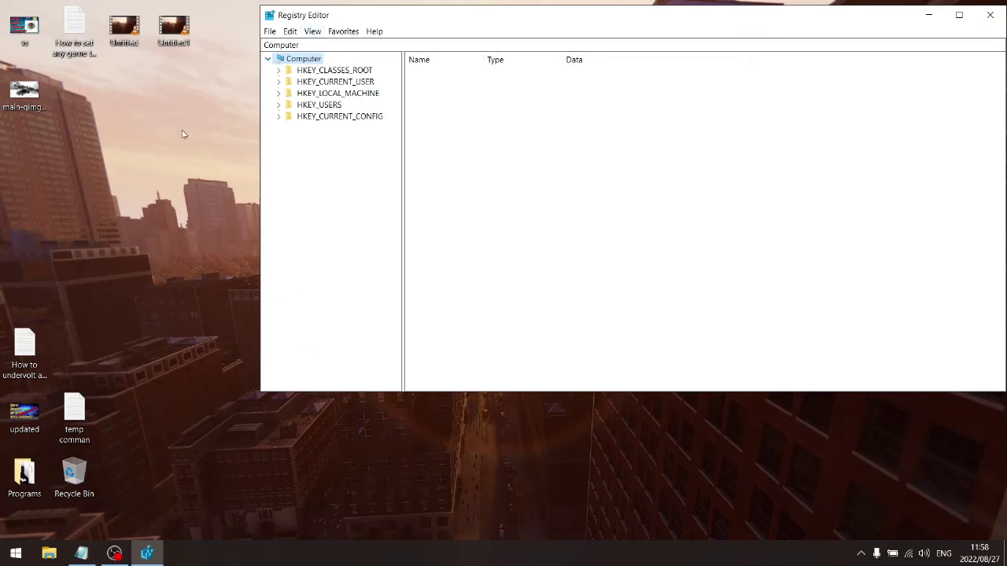
# Step: Copy the Image File Execution Options key path from the Notepad note, then close Notepad
pyautogui.click(81, 553)
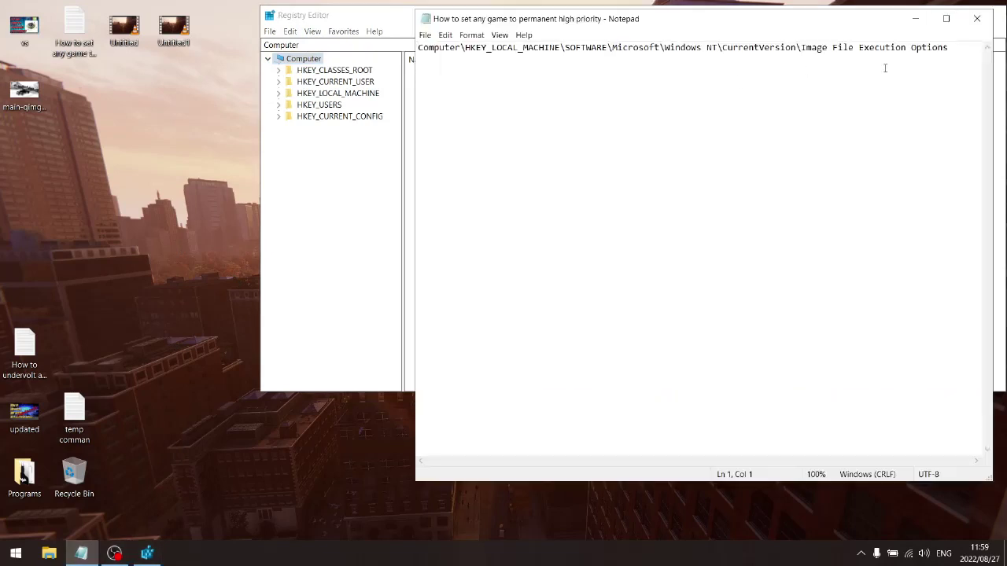
pyautogui.moveTo(948, 48); pyautogui.dragTo(420, 55)
pyautogui.rightClick(445, 52)
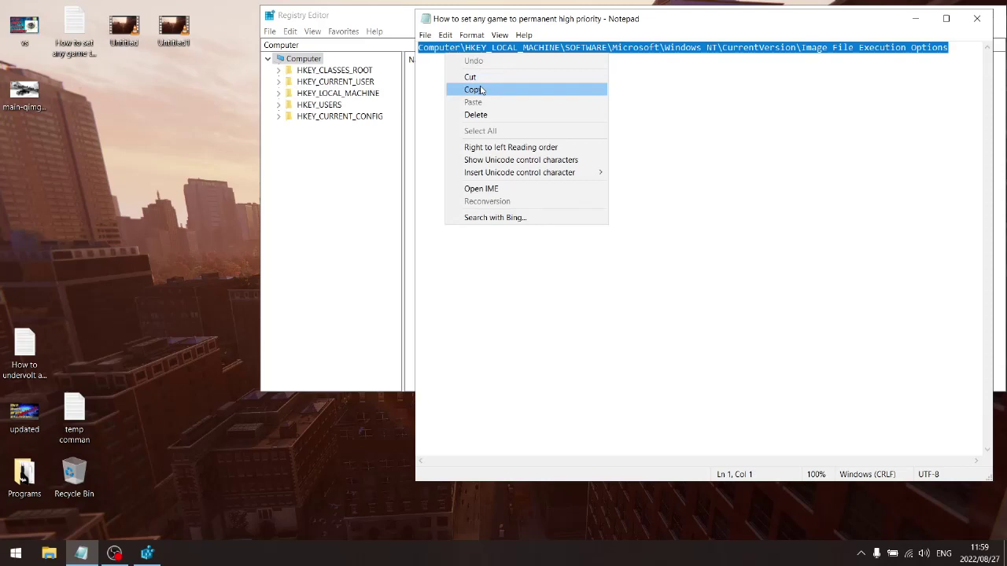
pyautogui.click(482, 88)
pyautogui.click(977, 18)
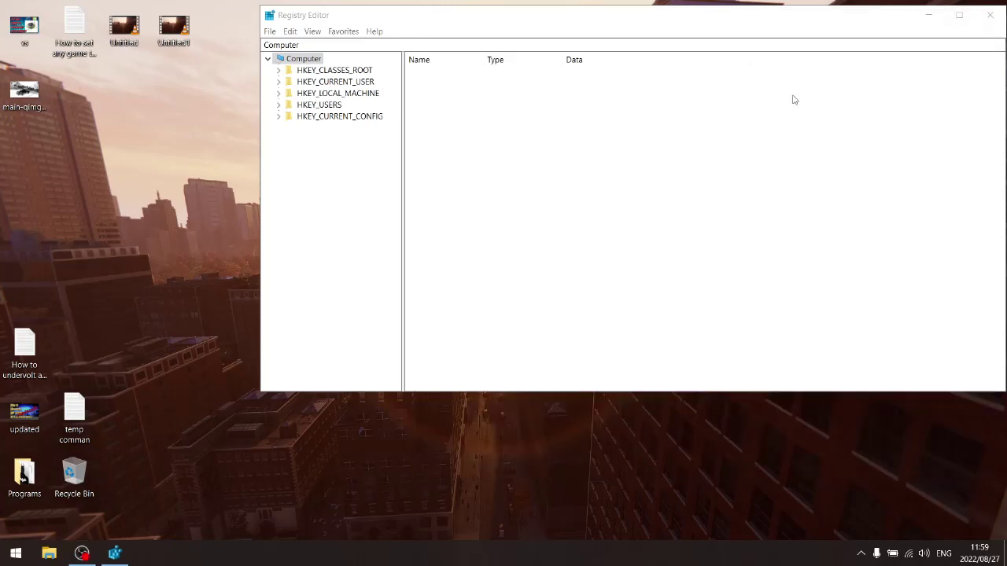
# Step: Paste the copied path into the address bar to open HKEY_LOCAL_MACHINE's Image File Execution Options key
pyautogui.click(308, 45)
pyautogui.rightClick(272, 48)
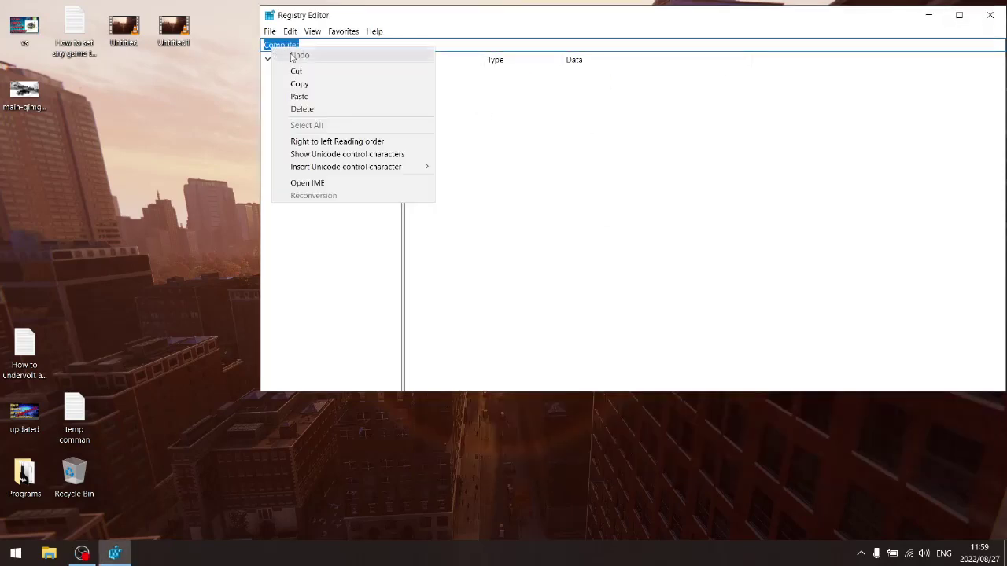
pyautogui.click(311, 97)
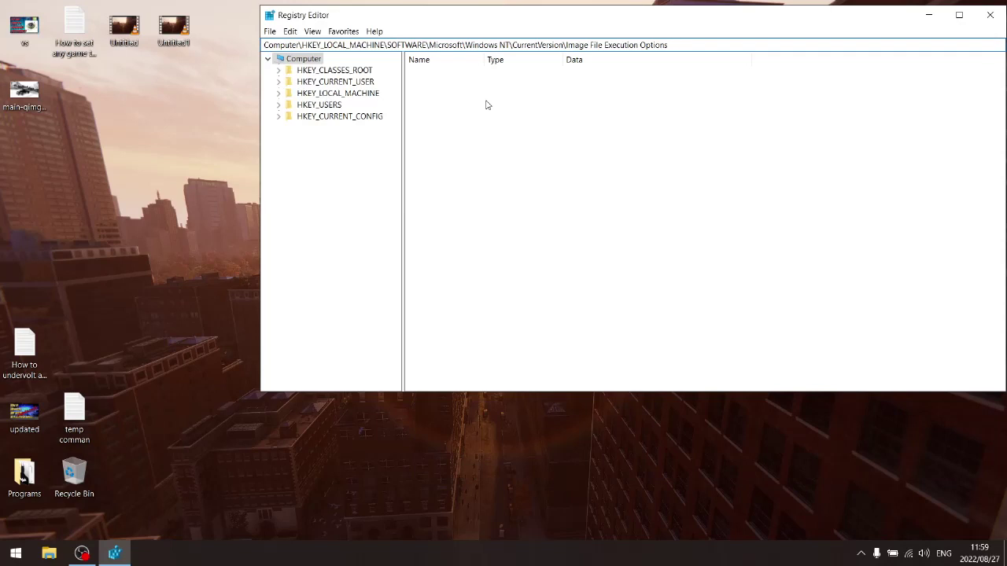
pyautogui.press('Return')
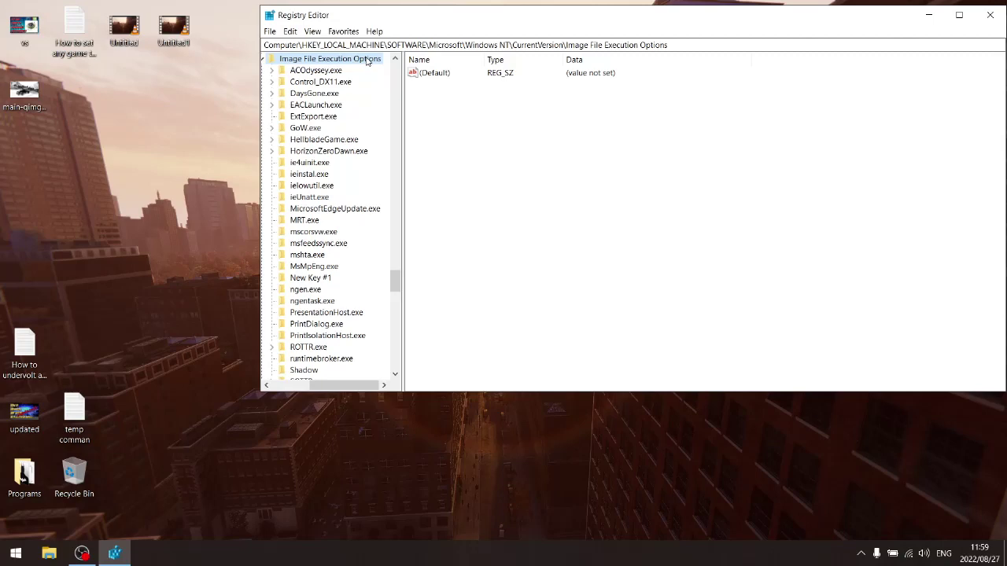
# Step: Create a new subkey, New Key #2, under Image File Execution Options
pyautogui.rightClick(325, 61)
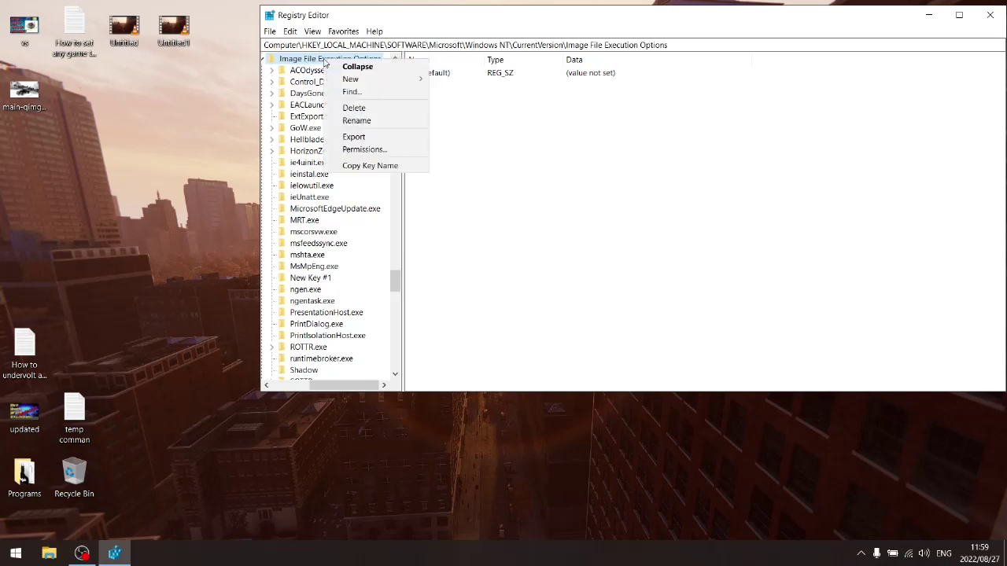
pyautogui.moveTo(403, 75)
pyautogui.click(460, 80)
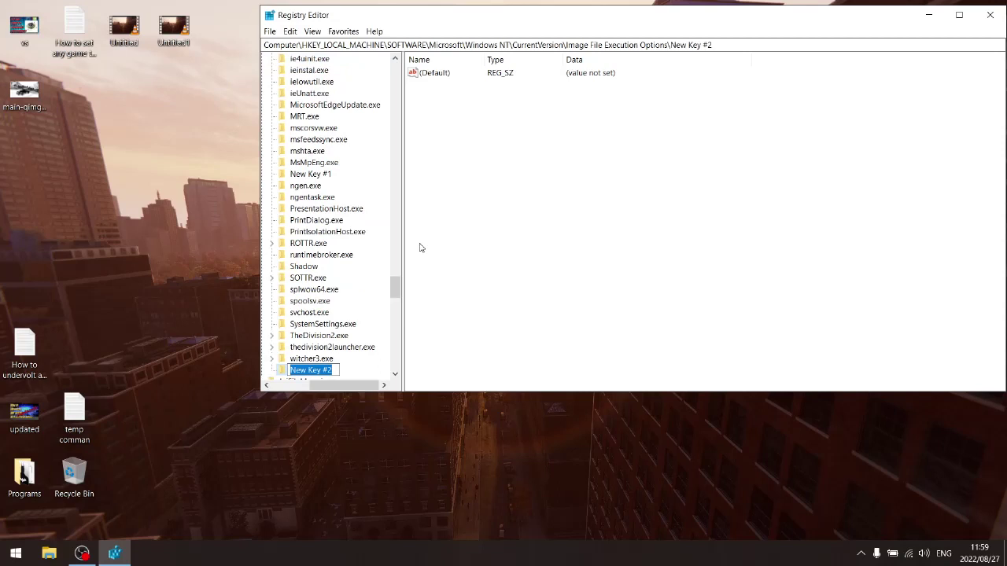
# Step: Rename the new key under Image File Execution Options to 'Spider-Man.exe'
pyautogui.write('Spider')
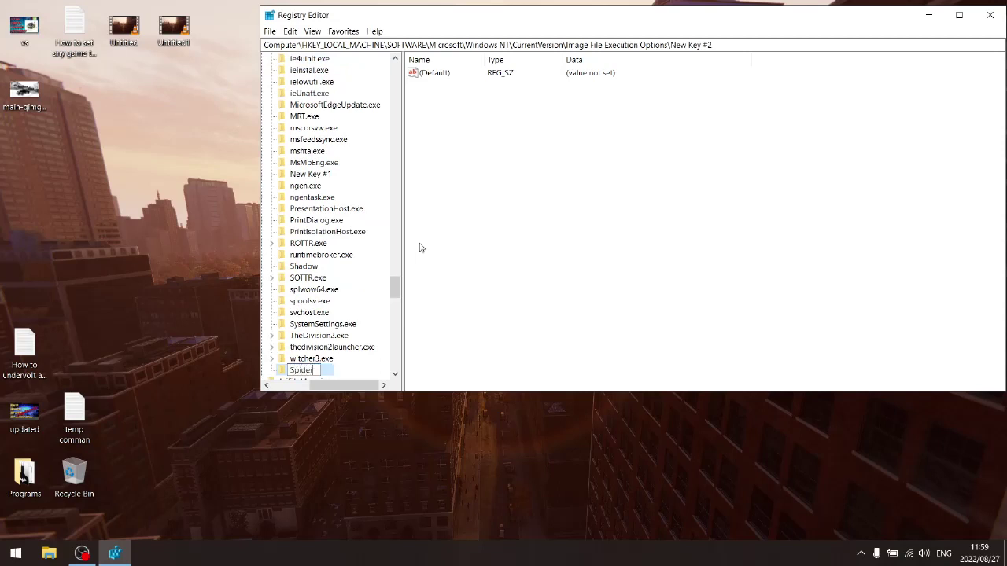
pyautogui.write('-Man.exe')
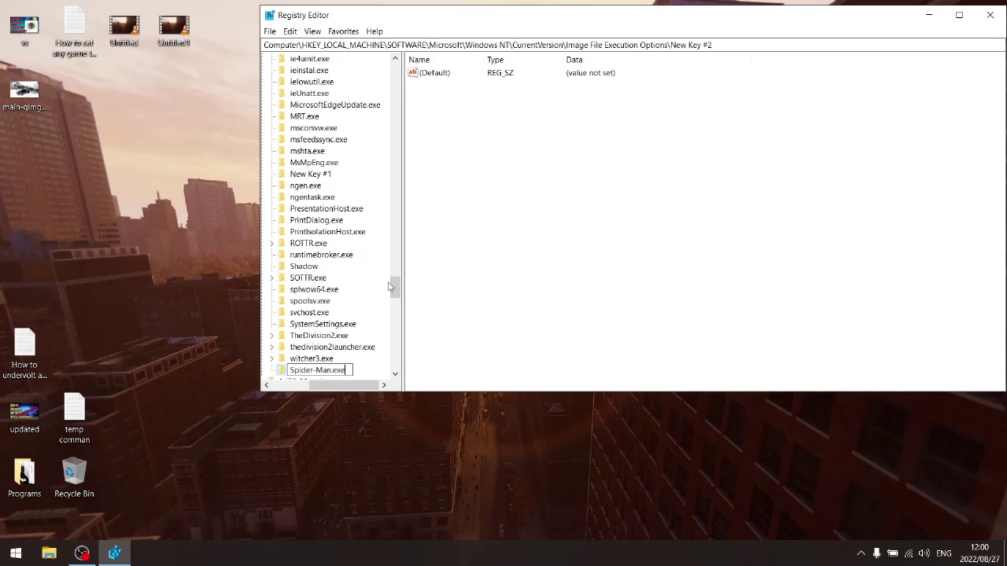
# Step: Confirm the new key's name as Spider-Man.exe
pyautogui.press('Return')
pyautogui.scroll(-8, 393, 295)
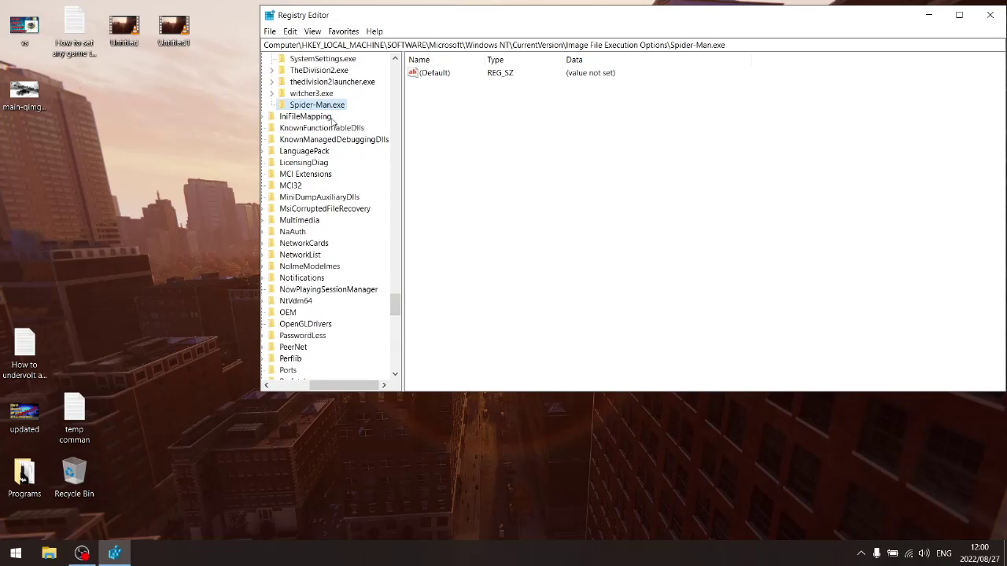
pyautogui.click(323, 154)
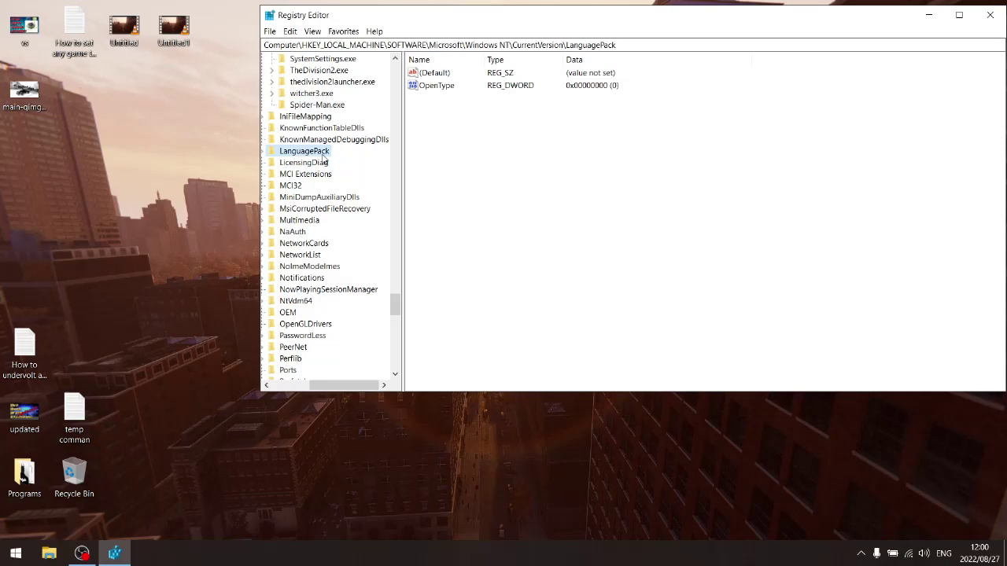
# Step: Create a subkey named PerfOptions under the Spider-Man.exe key
pyautogui.rightClick(318, 108)
pyautogui.moveTo(358, 126)
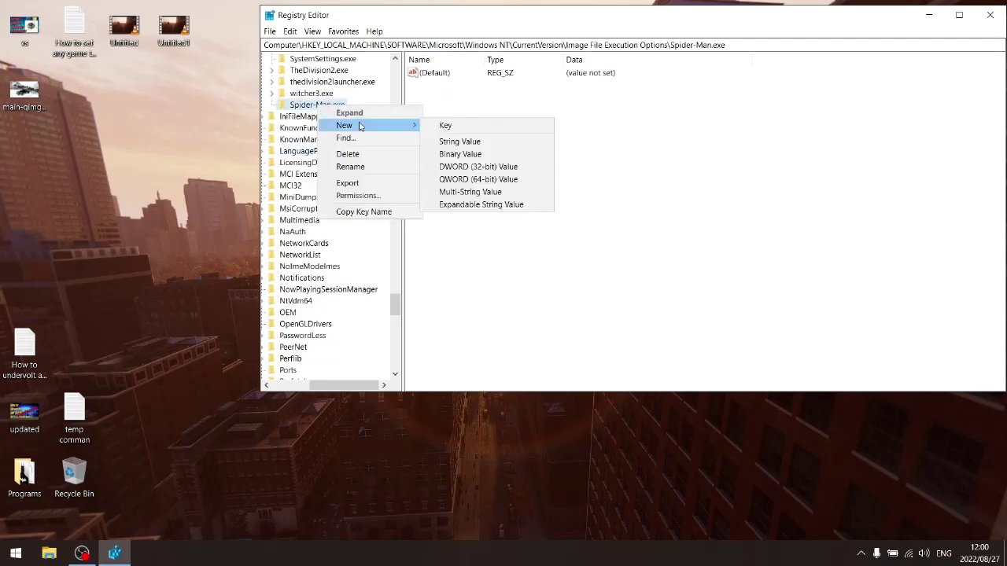
pyautogui.click(471, 127)
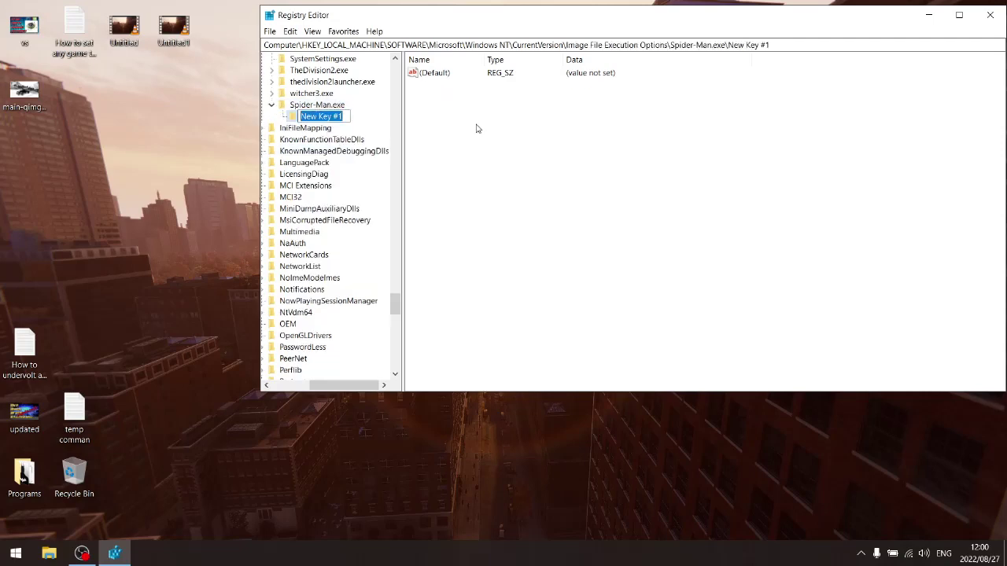
pyautogui.write('Perf')
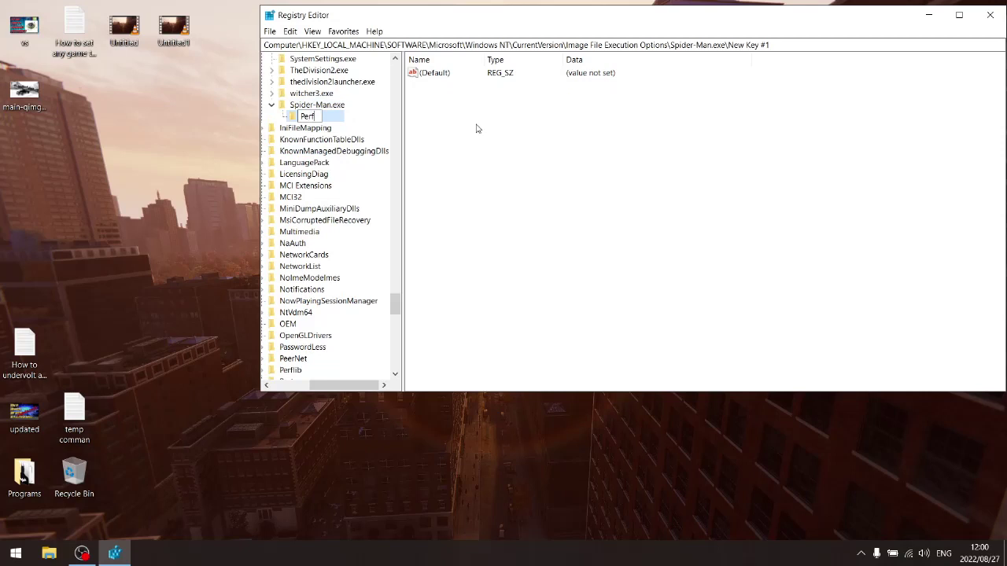
pyautogui.write('Options')
pyautogui.press('Return')
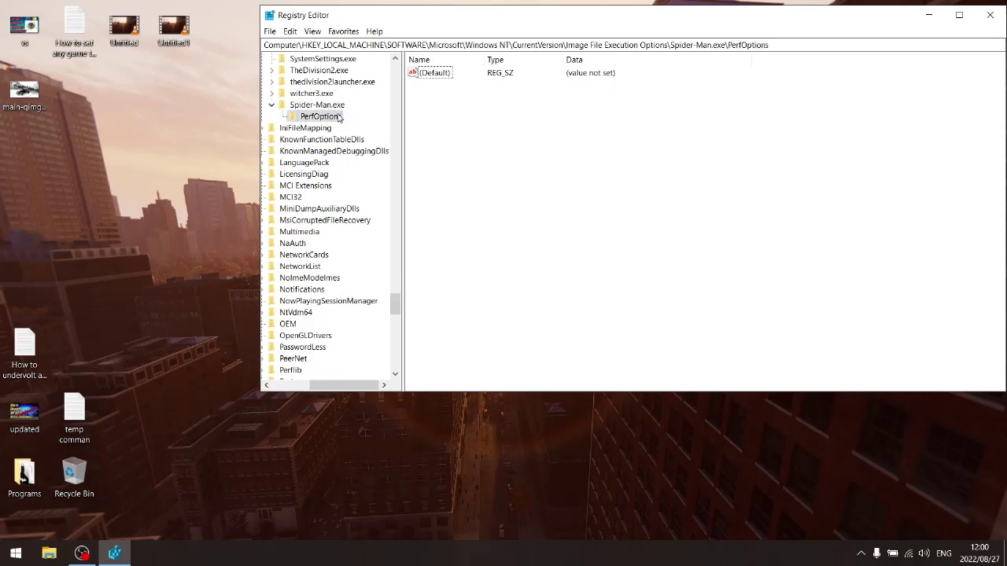
# Step: Add a DWORD (32-bit) value called CpuPriorityClass to PerfOptions
pyautogui.rightClick(439, 98)
pyautogui.moveTo(462, 105)
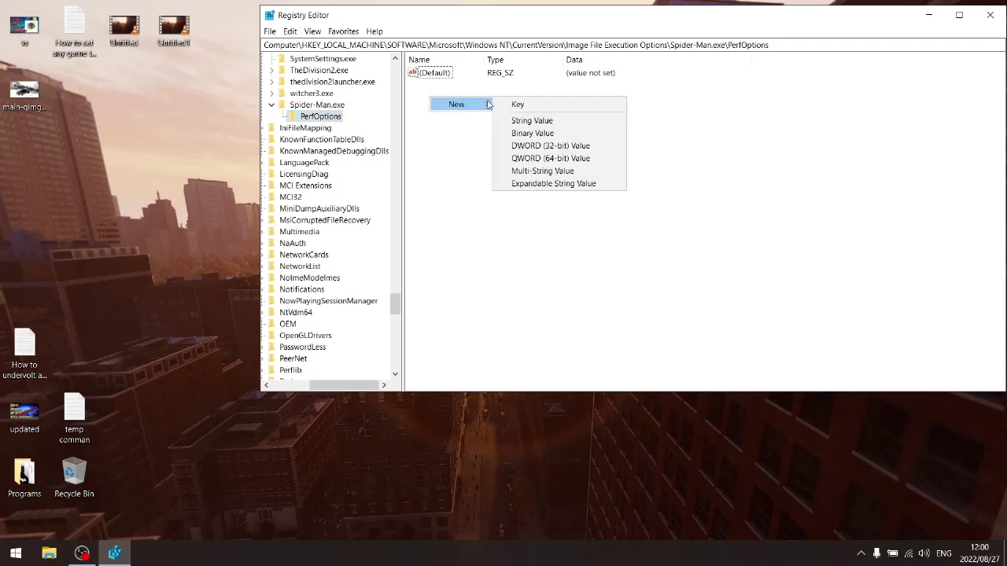
pyautogui.click(538, 146)
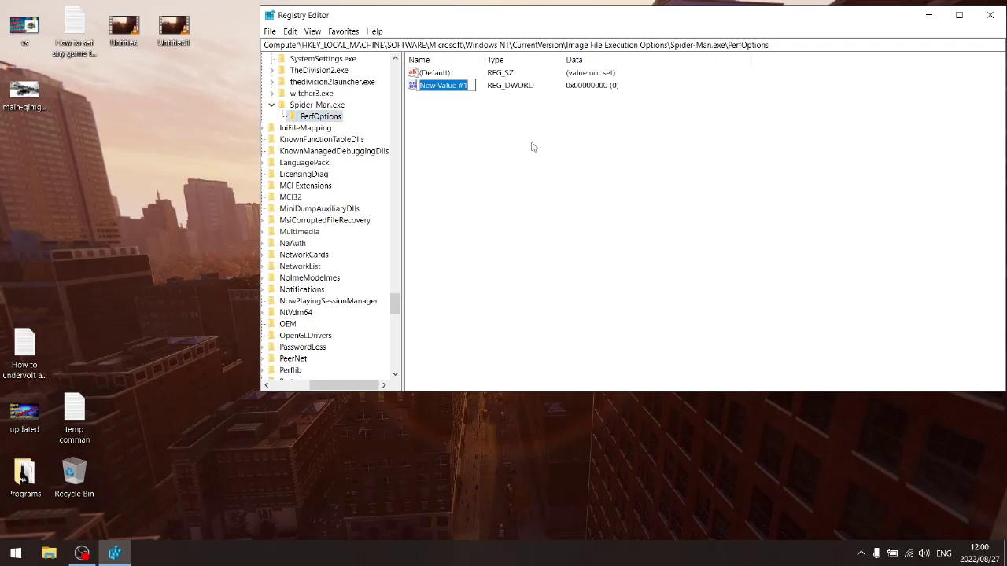
pyautogui.write('Cp')
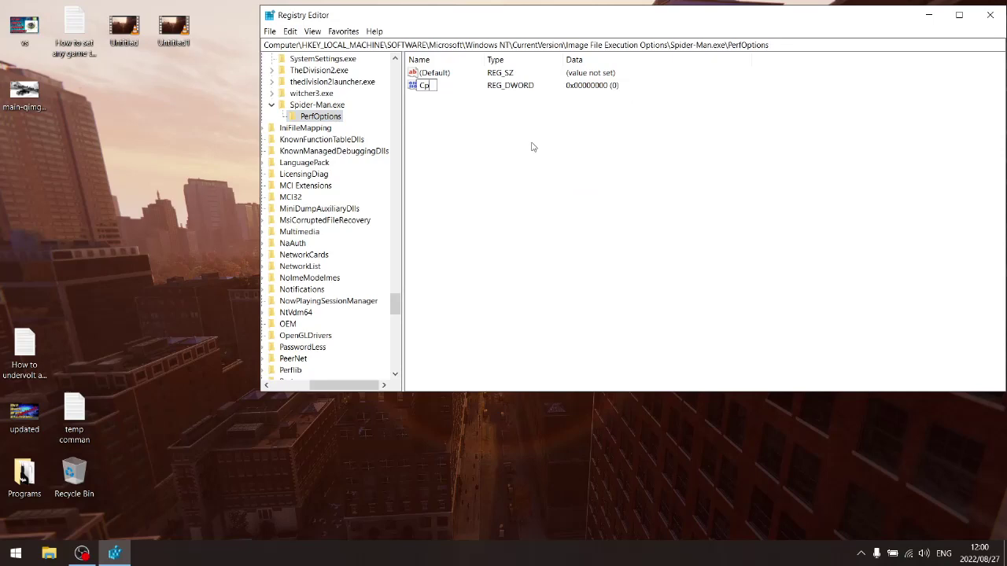
pyautogui.write('uPriorityClass')
pyautogui.press('Return')
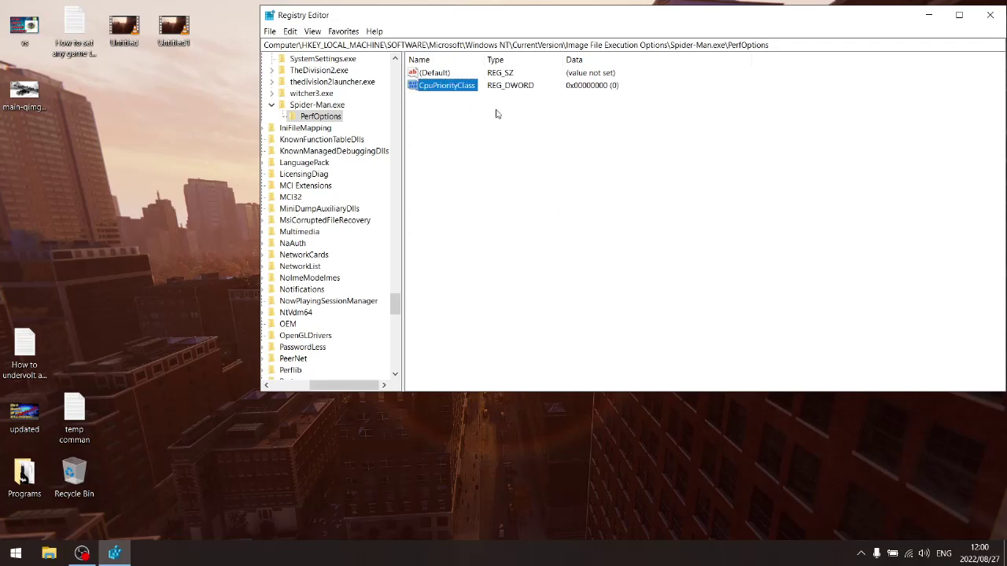
# Step: Change CpuPriorityClass's value data to 3 and confirm it
pyautogui.rightClick(453, 89)
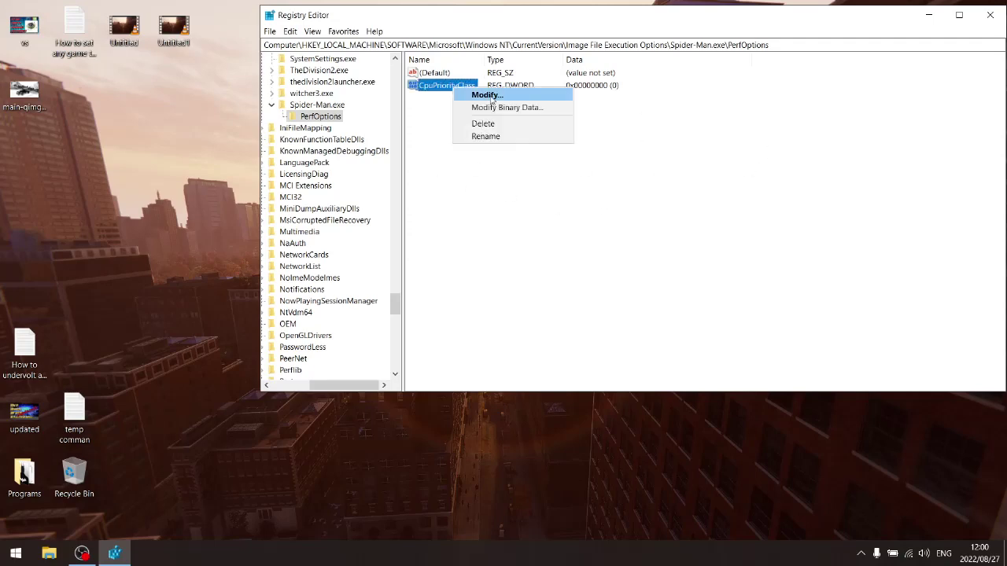
pyautogui.click(488, 95)
pyautogui.write('3')
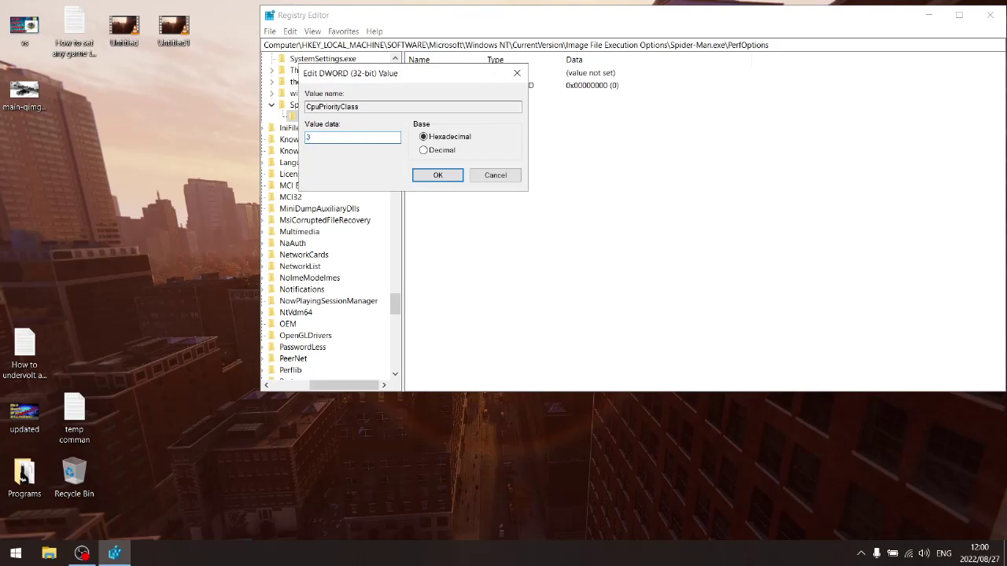
pyautogui.click(436, 176)
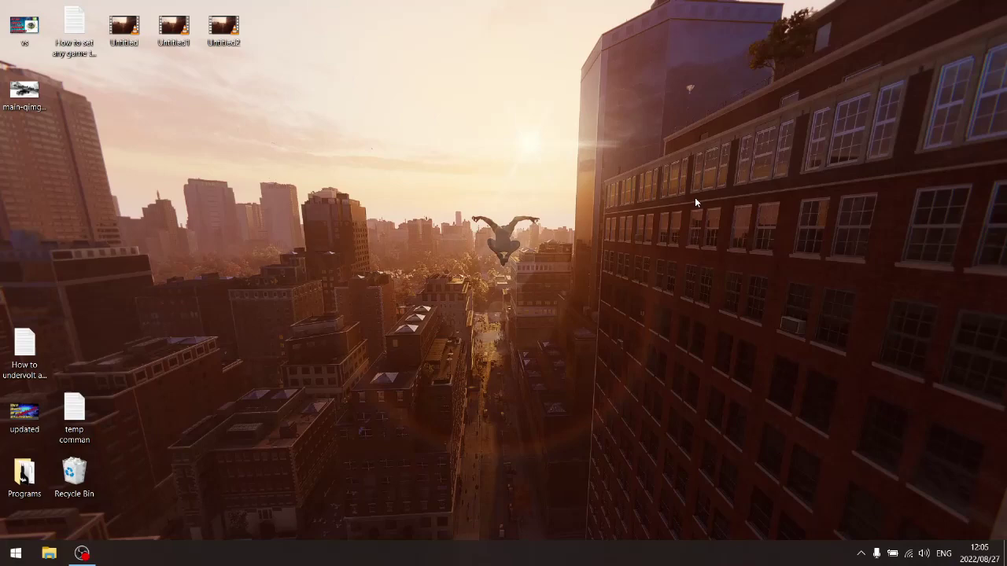
# Step: Launch Marvel's Spider-Man Remastered from Start, then Alt+Tab out of the game
pyautogui.click(16, 553)
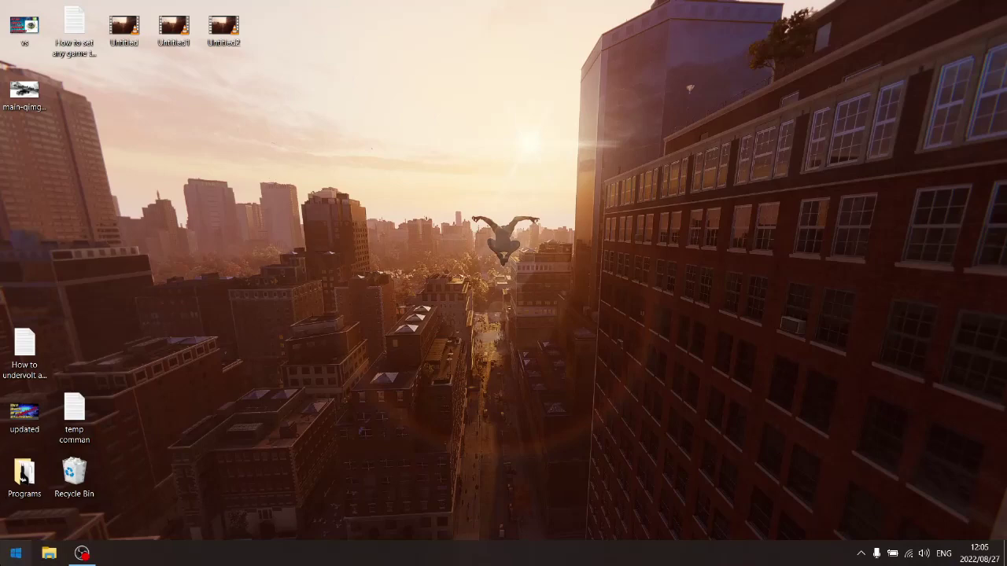
pyautogui.click(256, 197)
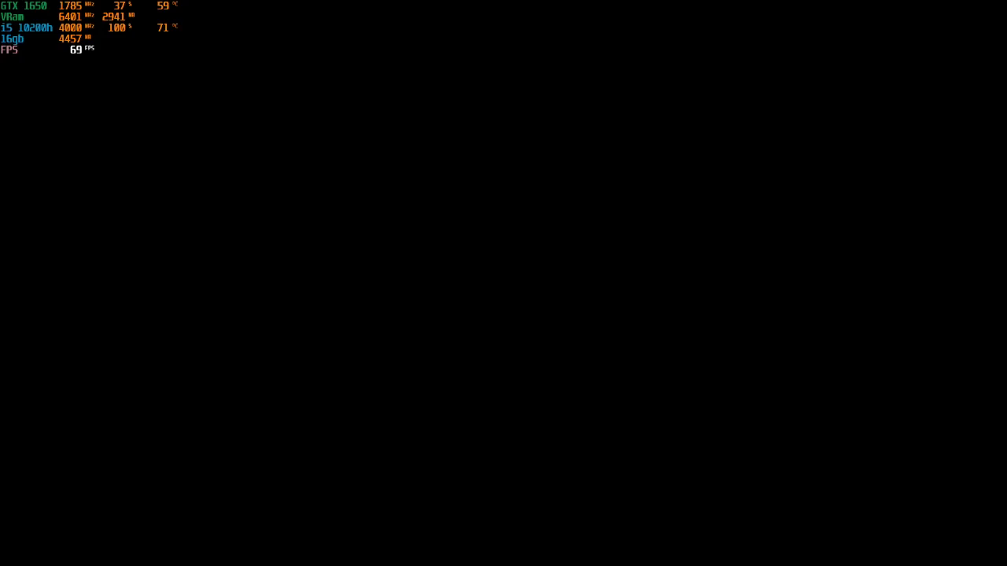
pyautogui.hotkey('alt', 'Tab')
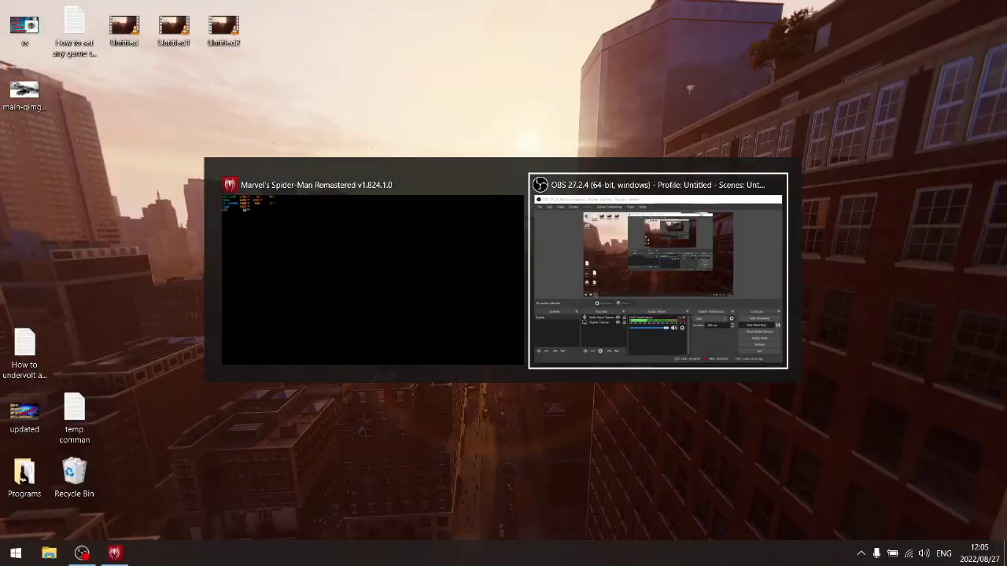
# Step: Open Task Manager from the taskbar and show its Details process list
pyautogui.rightClick(432, 560)
pyautogui.click(466, 494)
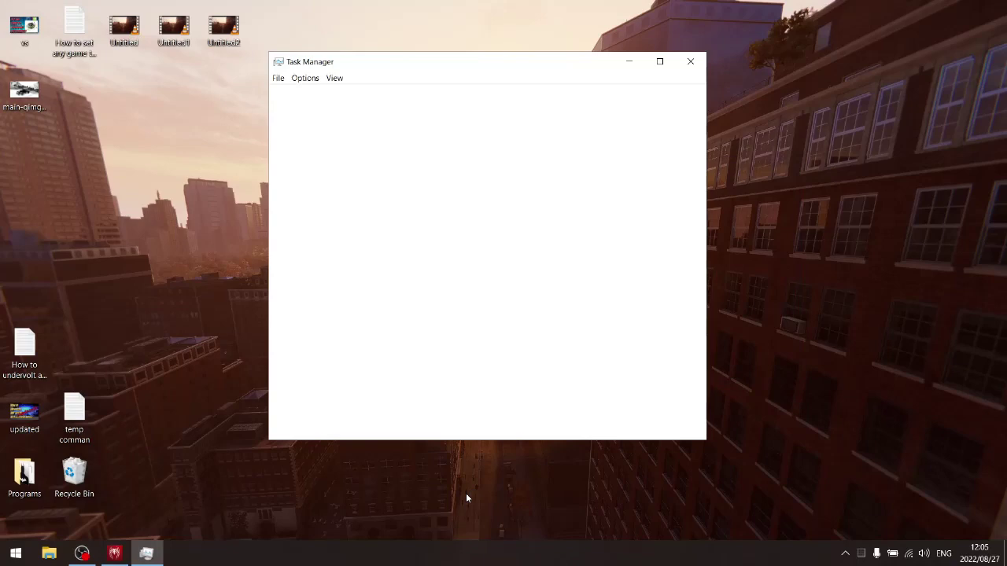
pyautogui.click(474, 96)
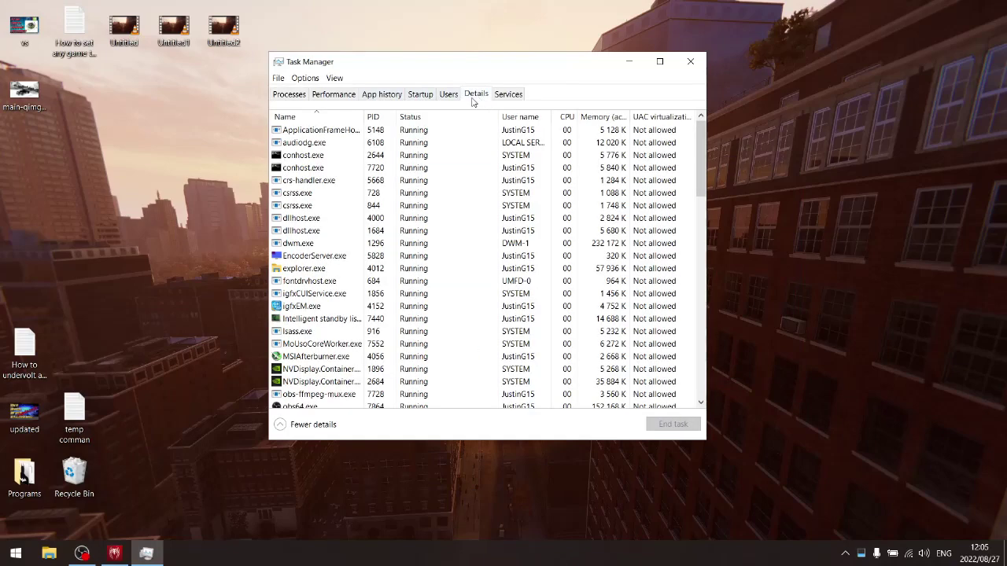
pyautogui.moveTo(697, 170); pyautogui.dragTo(698, 257)
# Step: Confirm Spider-Man.exe's priority is High, then close Task Manager
pyautogui.click(306, 319)
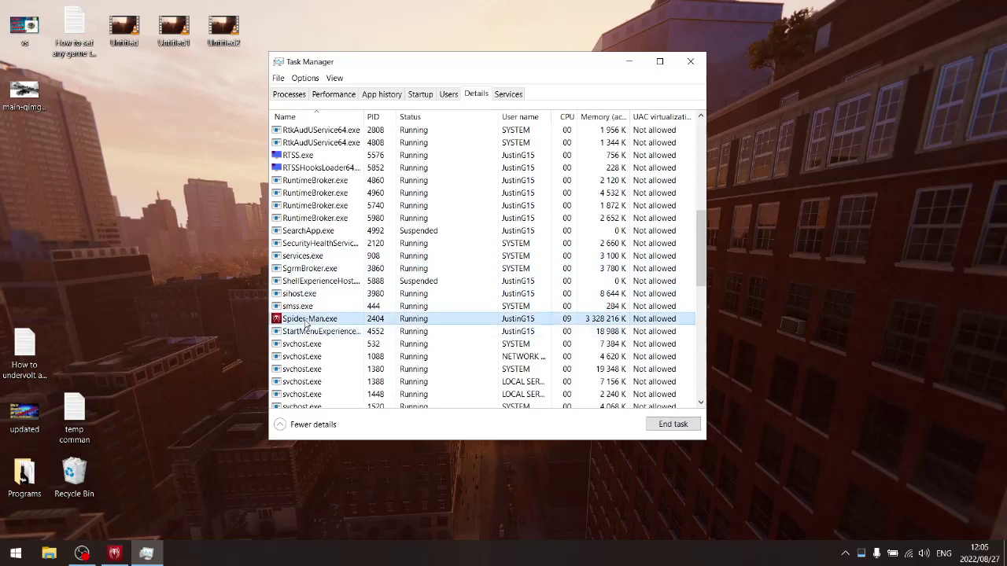
pyautogui.rightClick(306, 319)
pyautogui.moveTo(350, 370)
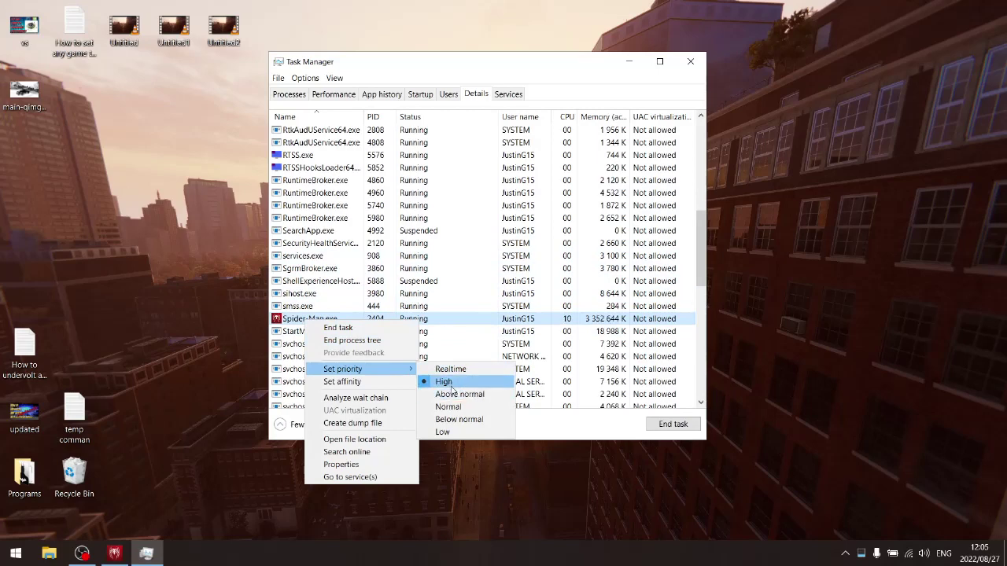
pyautogui.click(695, 62)
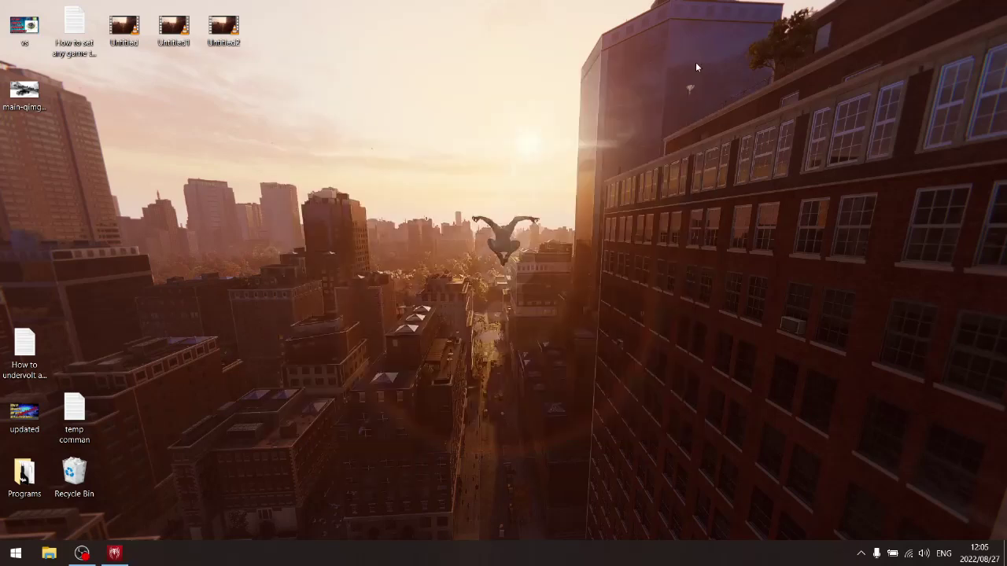